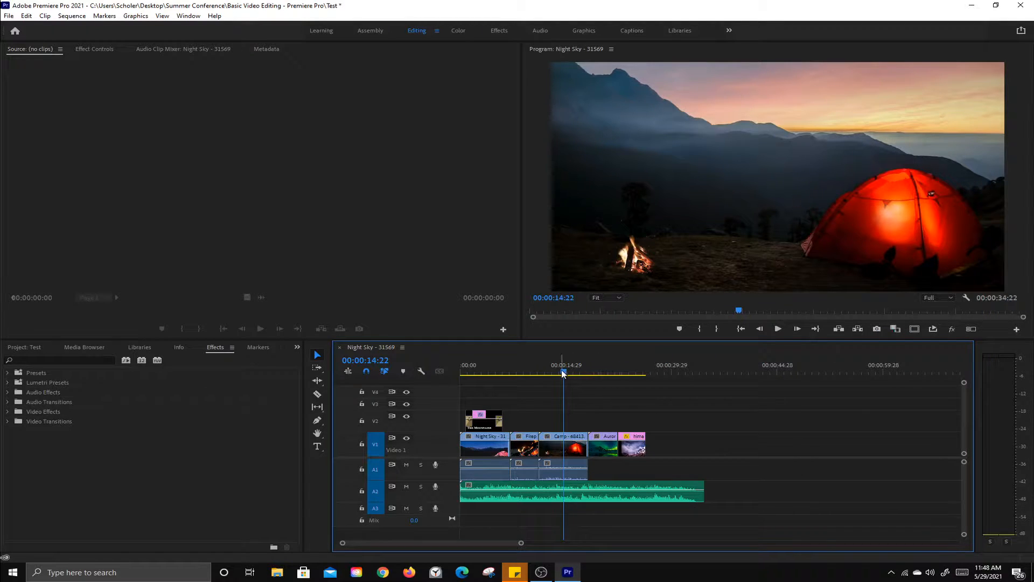
# Mute audio tracks A1 and A2 and place the playhead at the end of the last video clip, at 00:00:26:11
pyautogui.moveTo(564, 372); pyautogui.dragTo(643, 373)
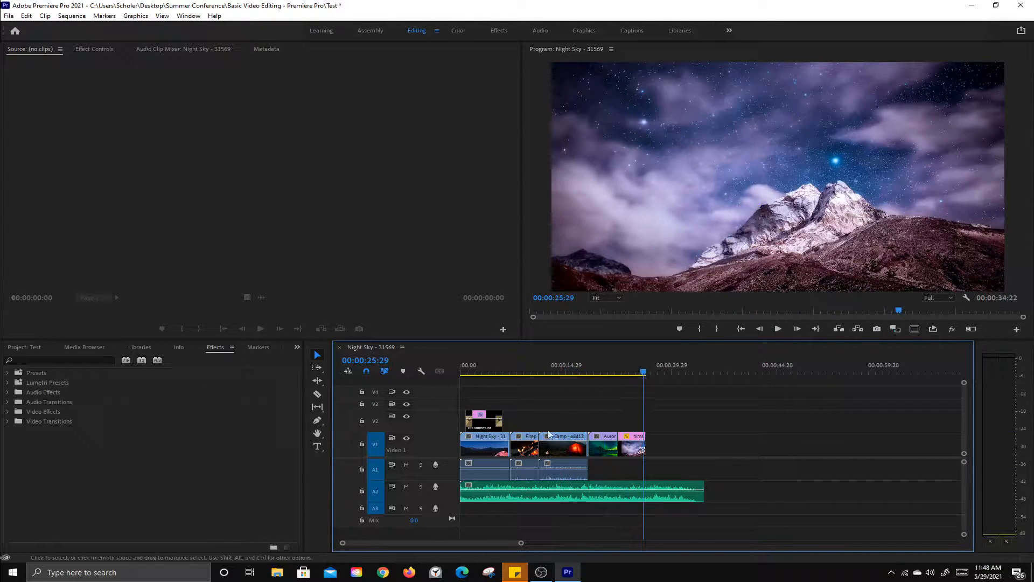
pyautogui.click(407, 465)
pyautogui.press('Right')
pyautogui.press('Right')
pyautogui.press('Right')
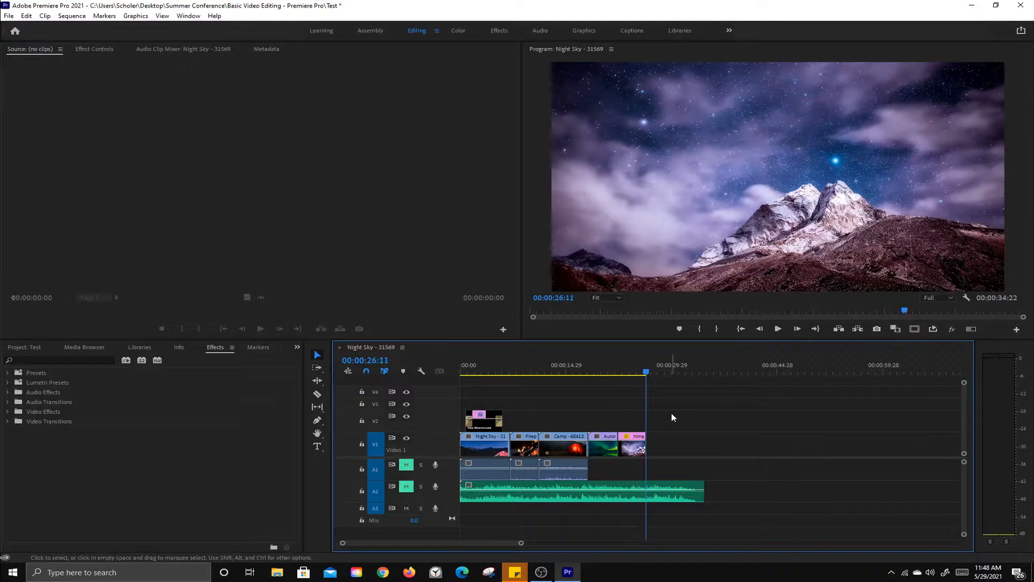
pyautogui.press('Left')
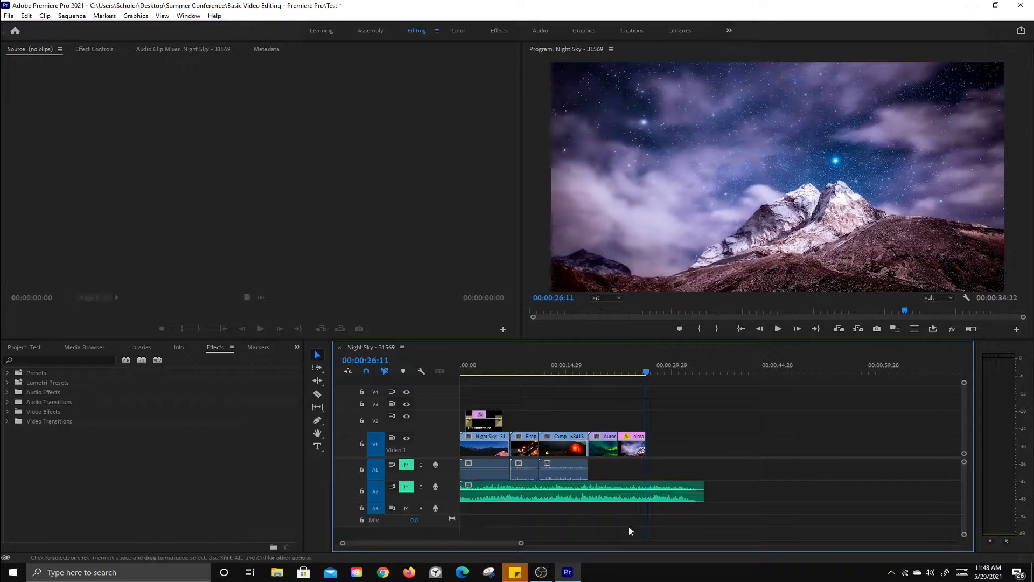
# Open the music clip on audio track A2 for editing in Adobe Audition
pyautogui.click(613, 495)
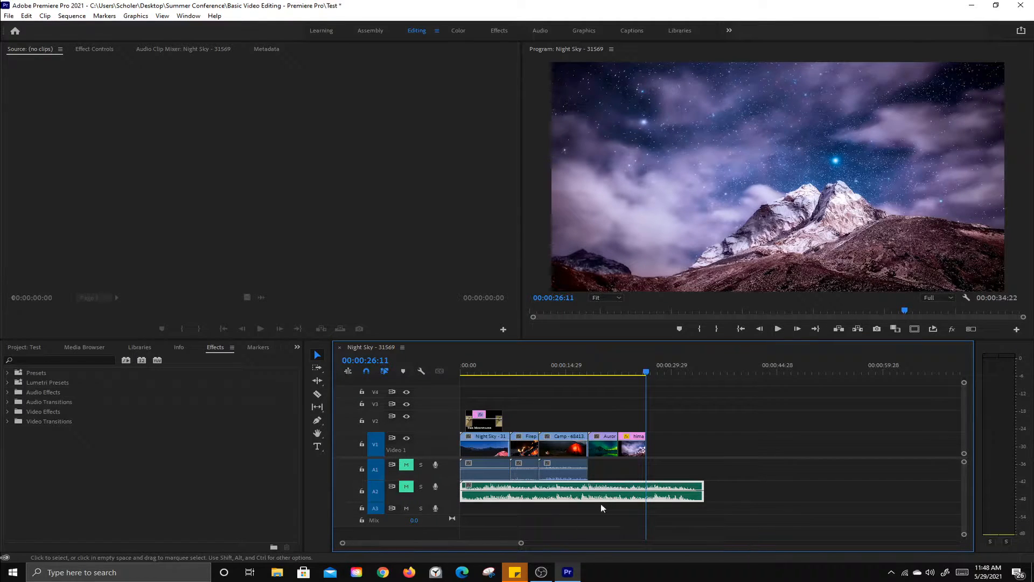
pyautogui.rightClick(589, 504)
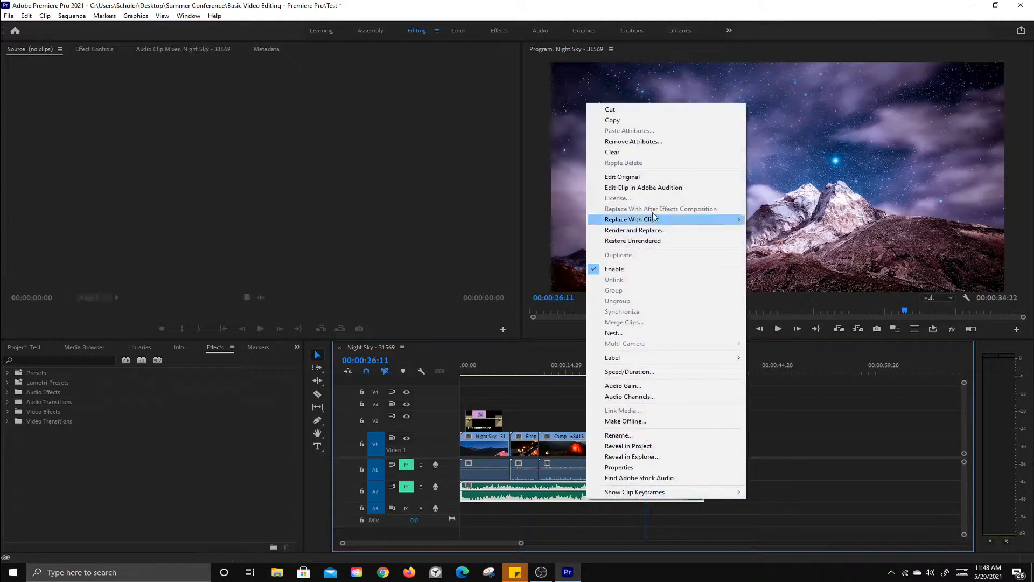
pyautogui.click(645, 188)
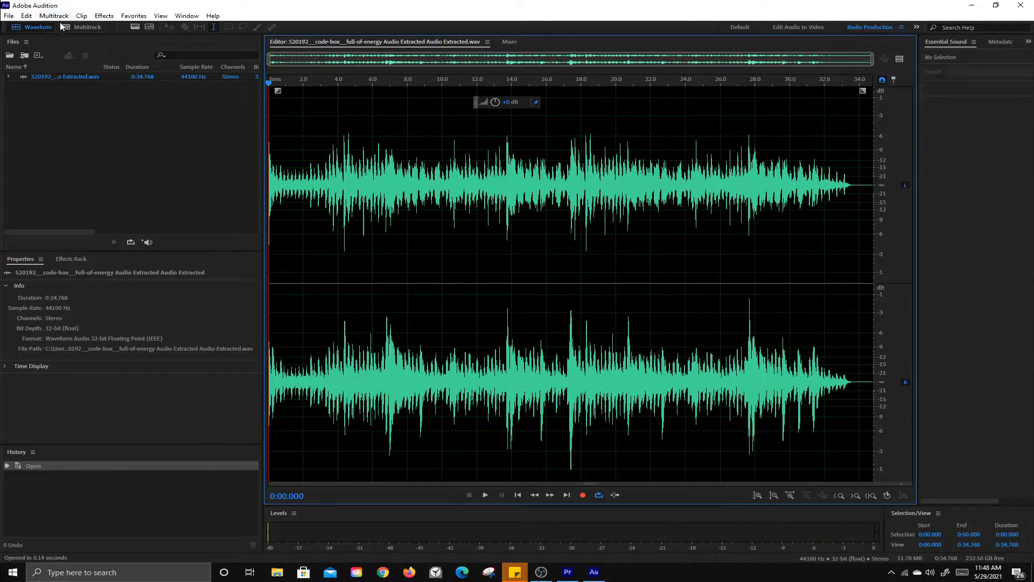
# Create a multitrack session with the default settings and place the extracted music file at the start of Track 1
pyautogui.click(84, 31)
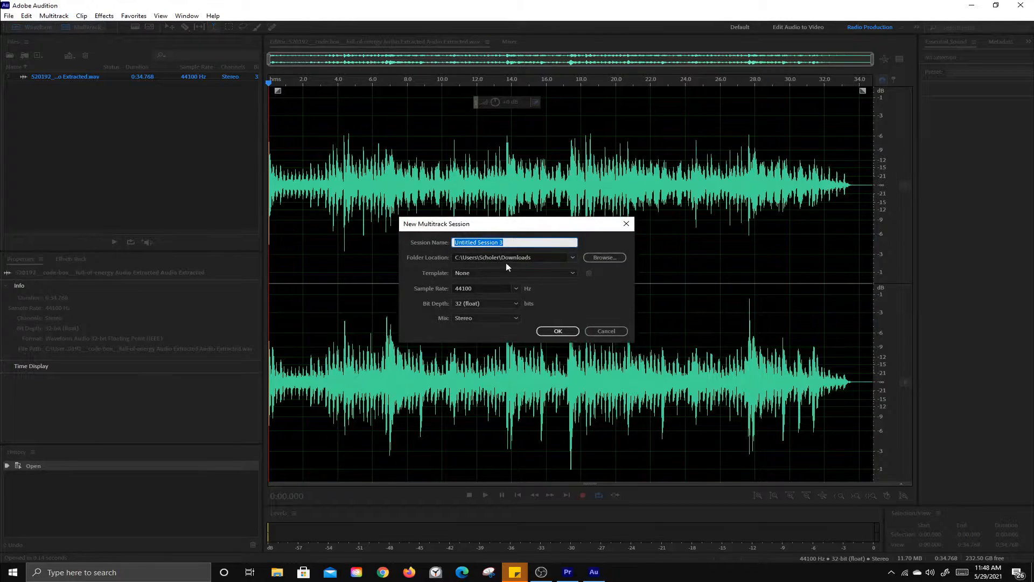
pyautogui.click(558, 330)
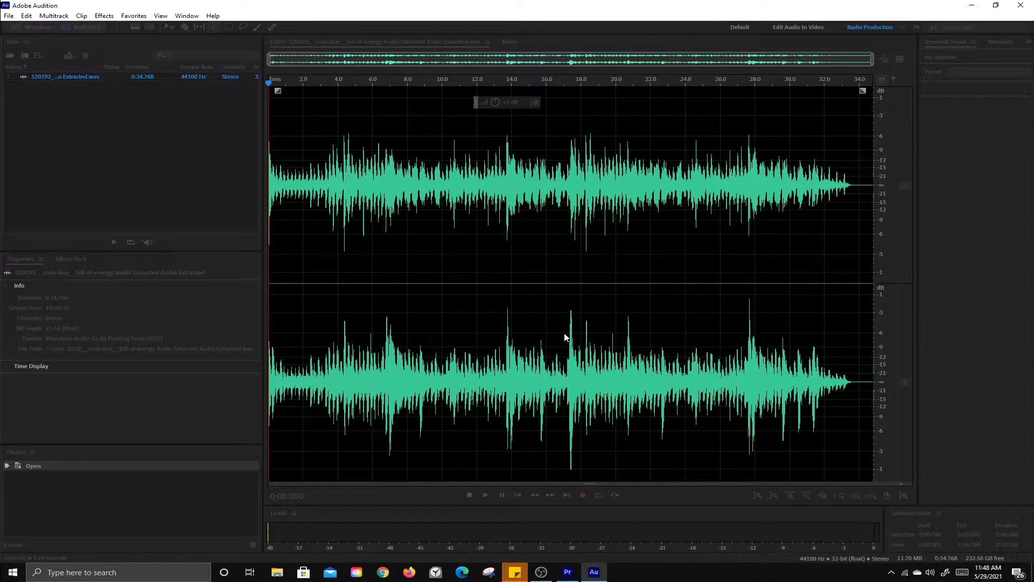
pyautogui.click(56, 75)
pyautogui.moveTo(37, 76); pyautogui.dragTo(387, 128)
pyautogui.click(481, 187)
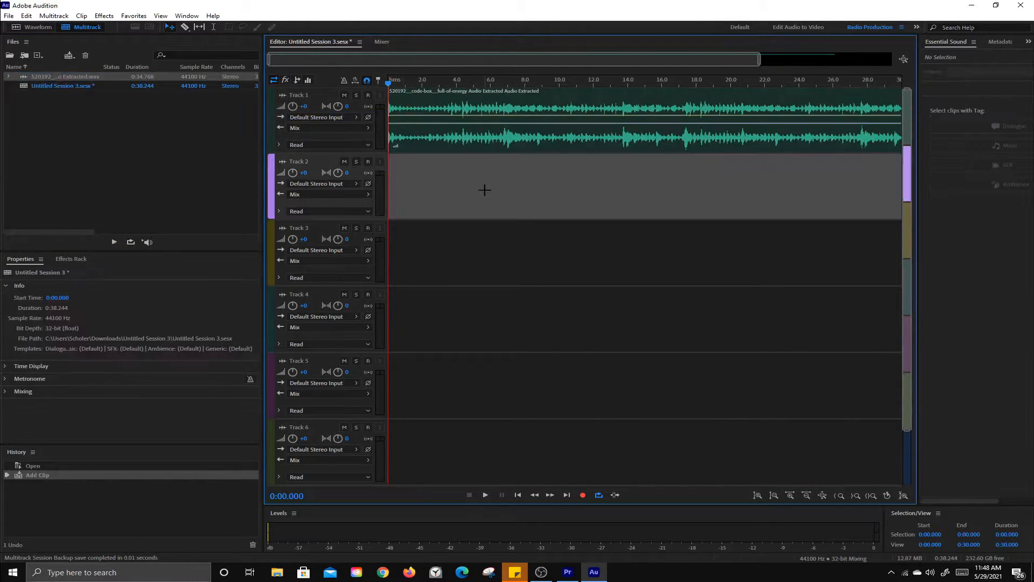
# Enable Remix for the music clip on Track 1
pyautogui.click(501, 138)
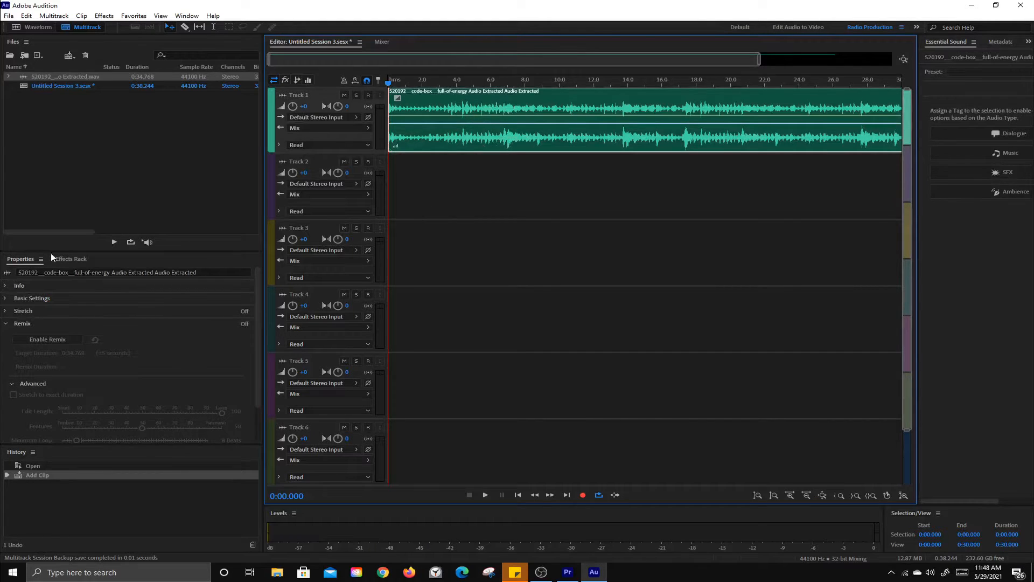
pyautogui.click(7, 325)
pyautogui.click(15, 325)
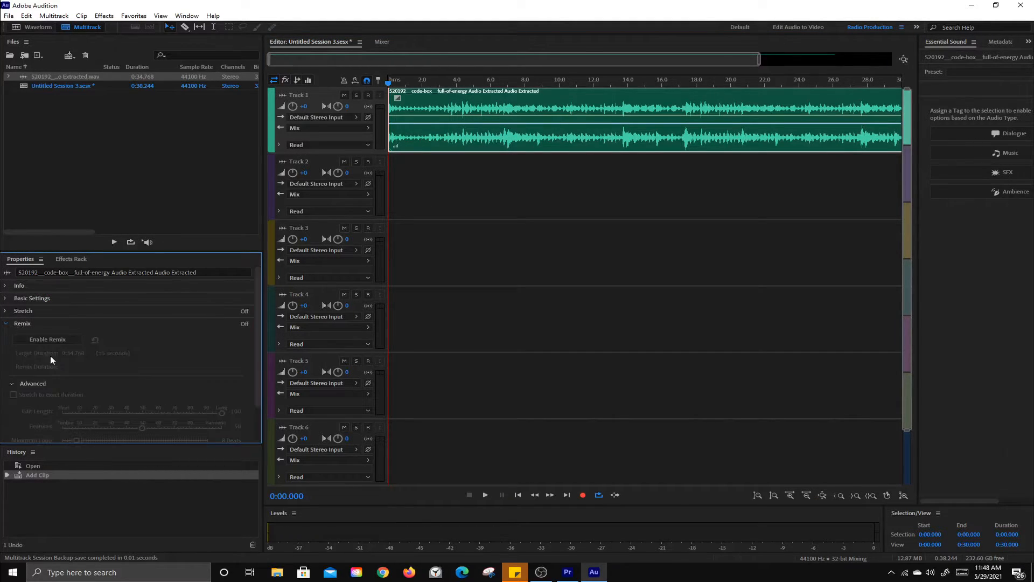
pyautogui.click(50, 339)
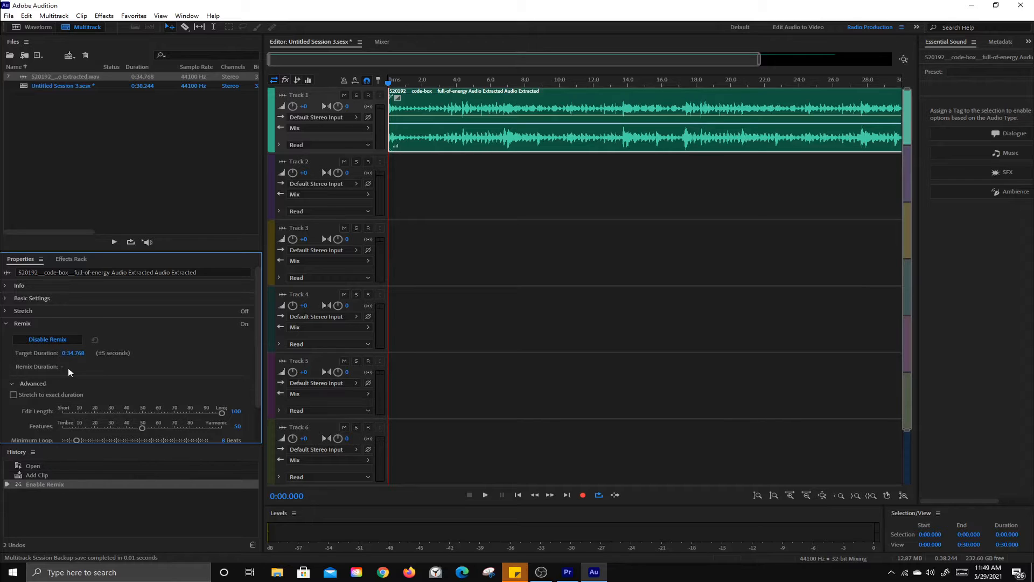
# Set the Remix target duration of the music clip to 0:26.500
pyautogui.click(69, 354)
pyautogui.moveTo(88, 353); pyautogui.dragTo(78, 353)
pyautogui.write('5')
pyautogui.press('Return')
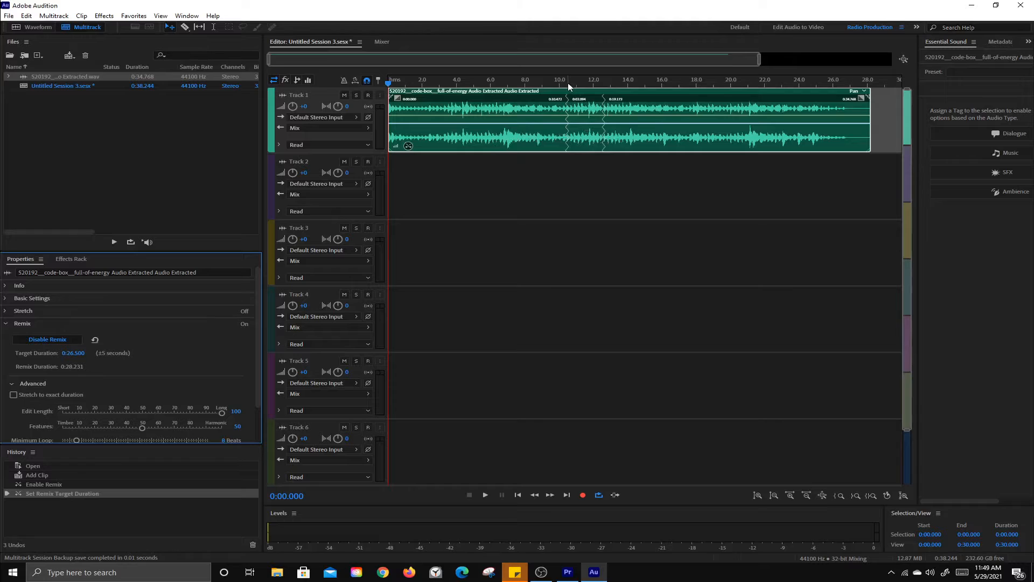
# Play the remixed music from about 0:09.8 across the two edit points to check the transitions
pyautogui.moveTo(568, 83); pyautogui.dragTo(556, 89)
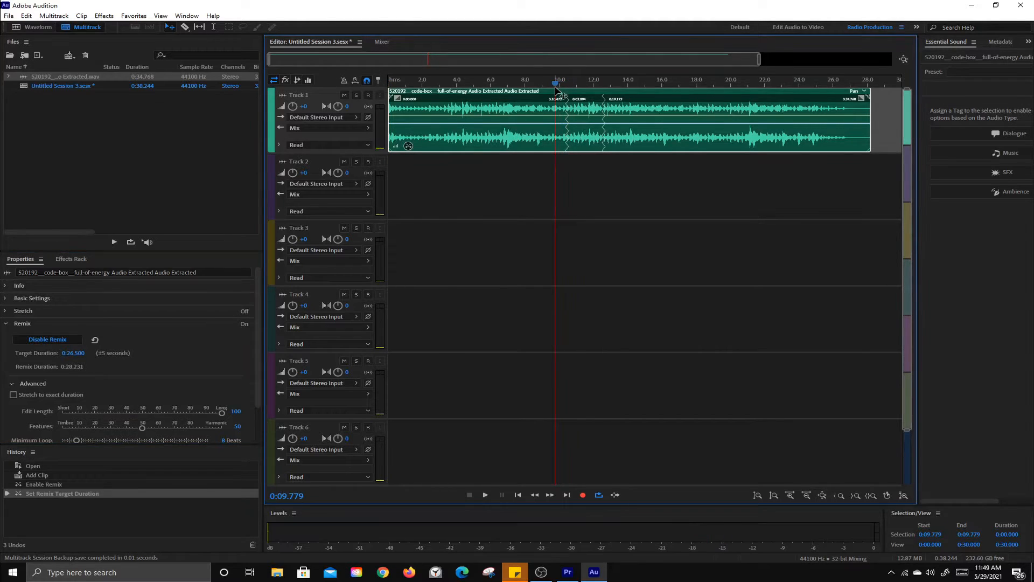
pyautogui.press('space')
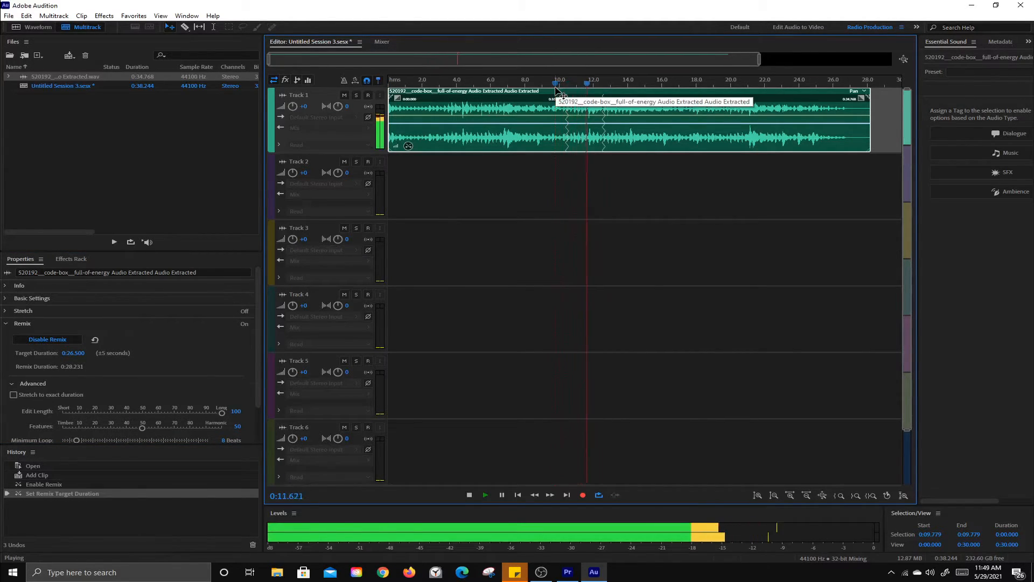
pyautogui.press('space')
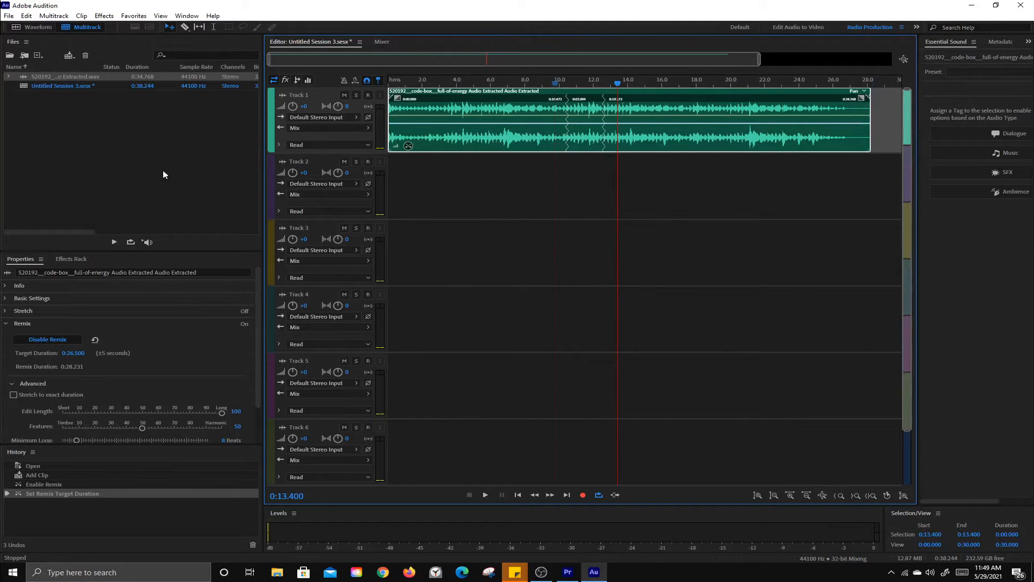
# Set up a multitrack mixdown export of the entire session in MP3 Audio format with the file name Song
pyautogui.click(6, 17)
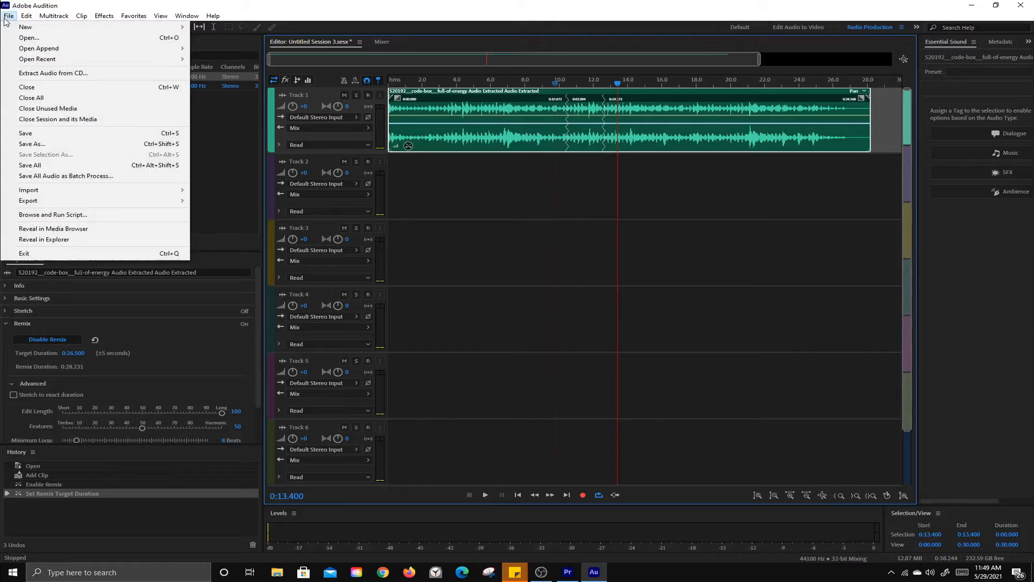
pyautogui.moveTo(76, 203)
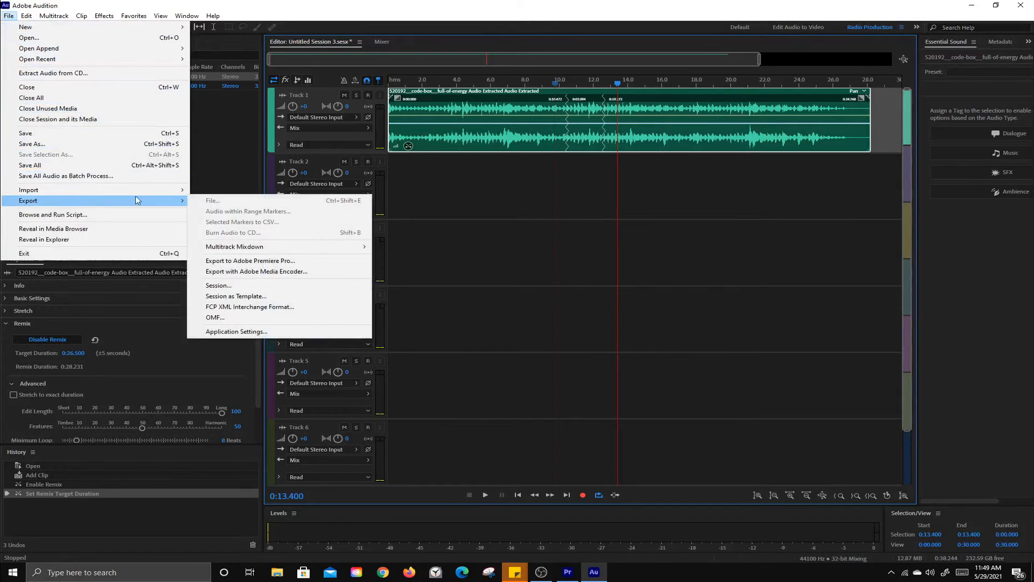
pyautogui.moveTo(249, 247)
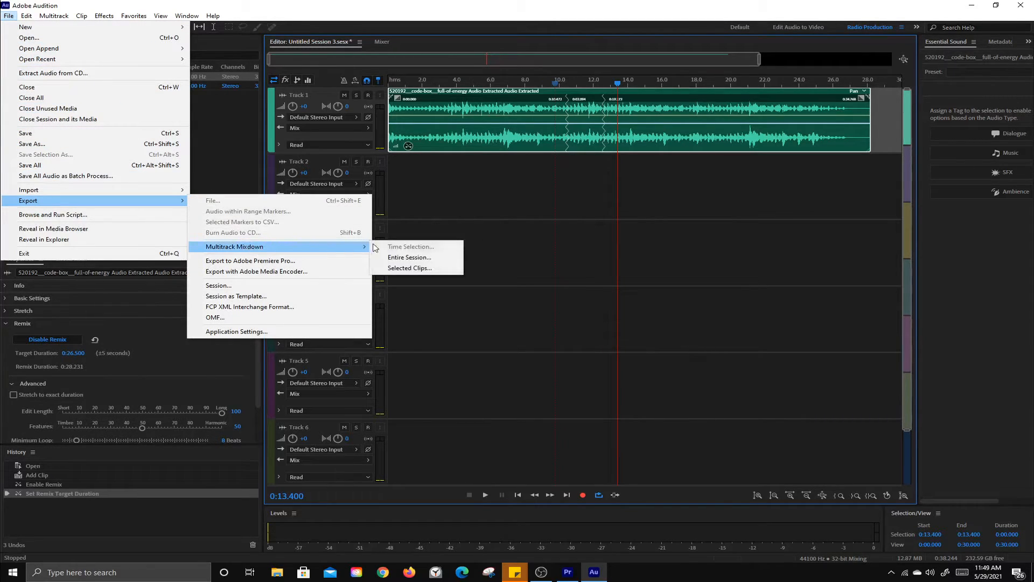
pyautogui.click(408, 258)
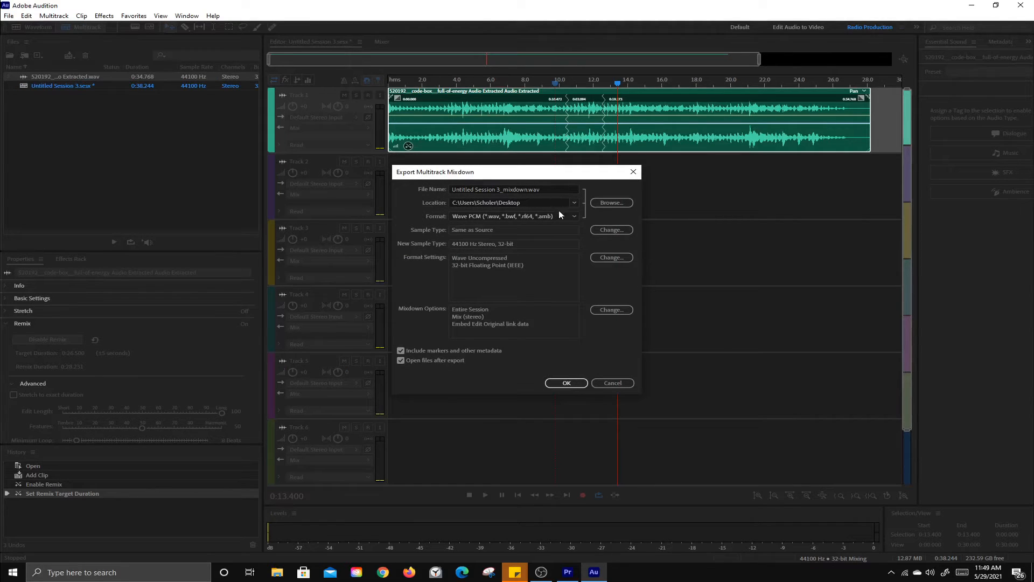
pyautogui.click(525, 218)
pyautogui.click(494, 323)
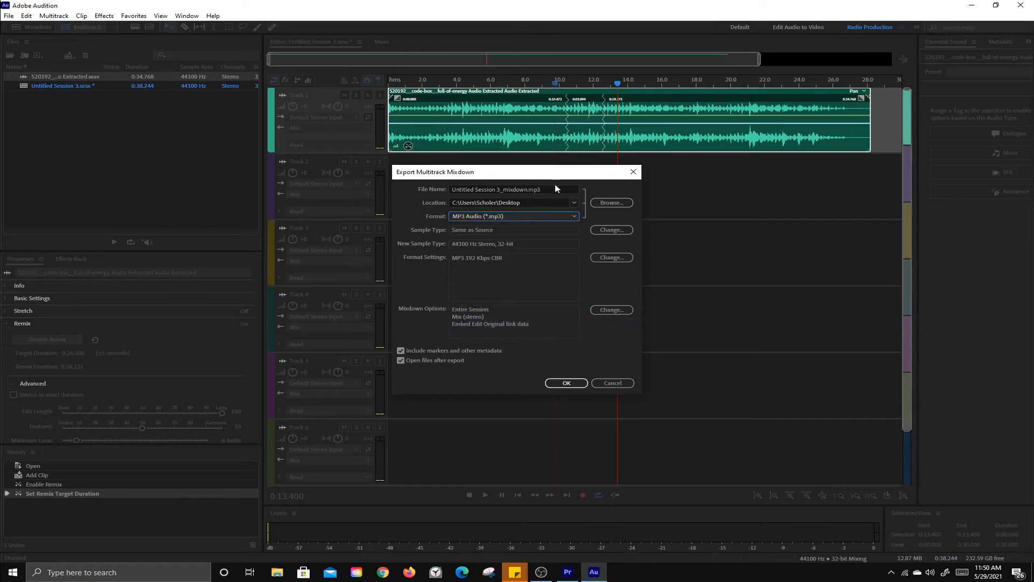
pyautogui.moveTo(555, 190); pyautogui.dragTo(434, 192)
pyautogui.write('Song')
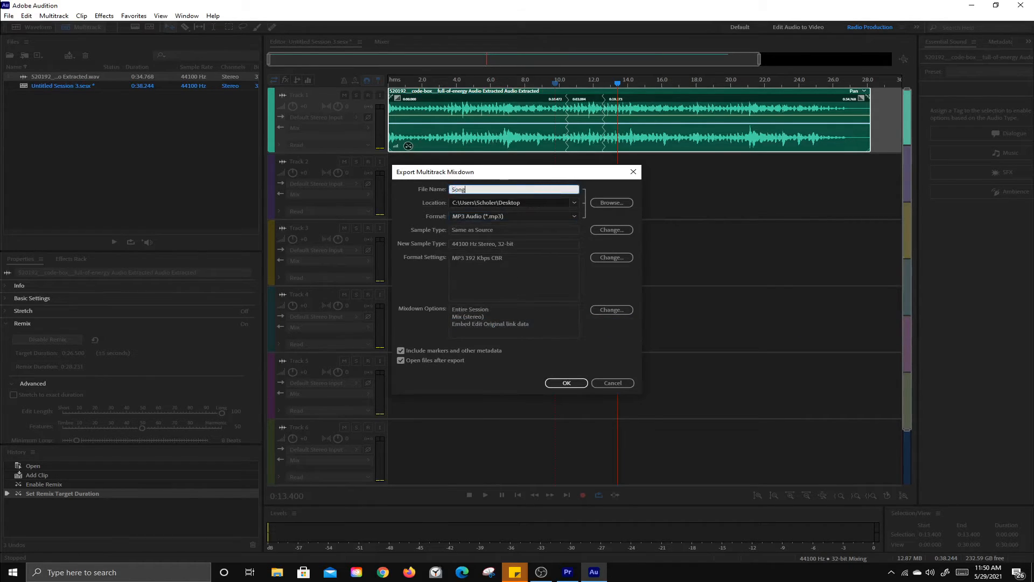
# Choose the Advanced Video Editing - Premiere Pro folder inside Summer Conference as the location and export the mixdown
pyautogui.click(612, 203)
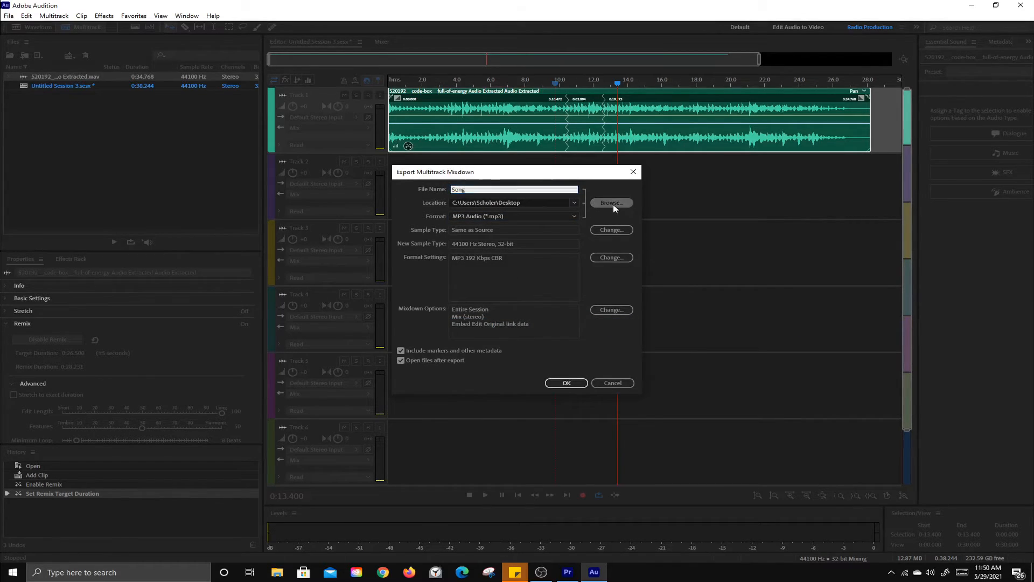
pyautogui.doubleClick(122, 96)
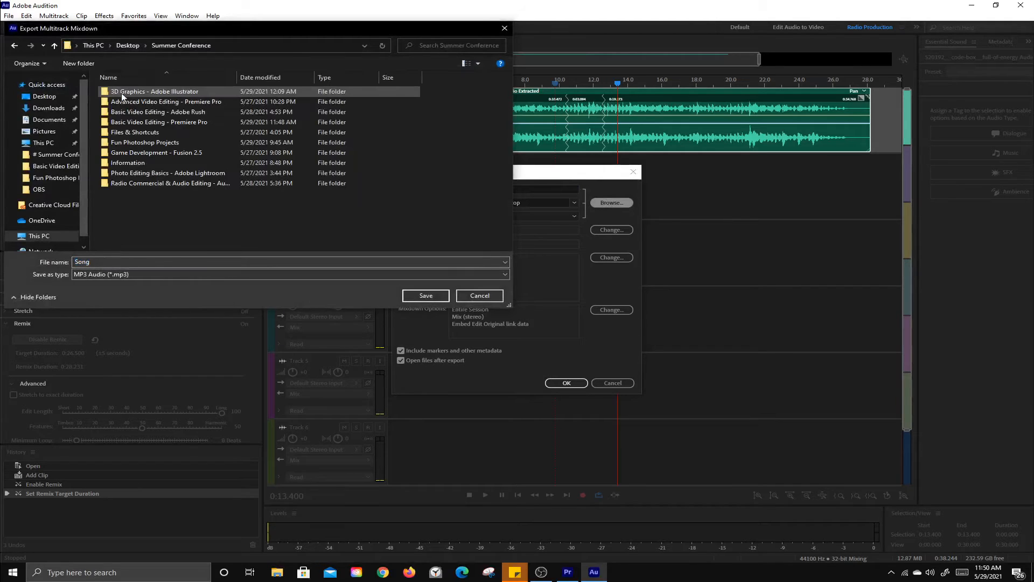
pyautogui.click(157, 105)
pyautogui.doubleClick(157, 105)
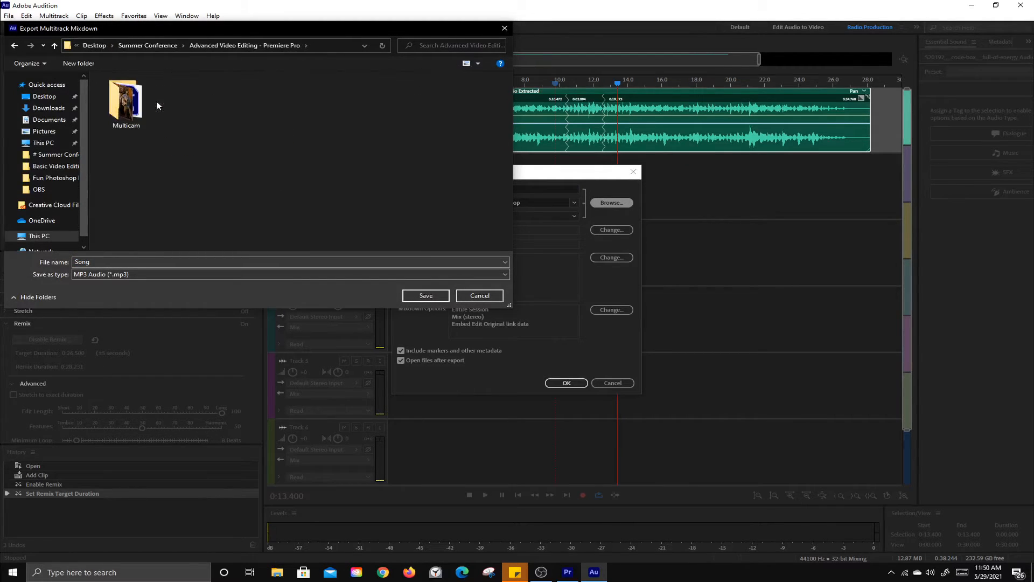
pyautogui.click(425, 295)
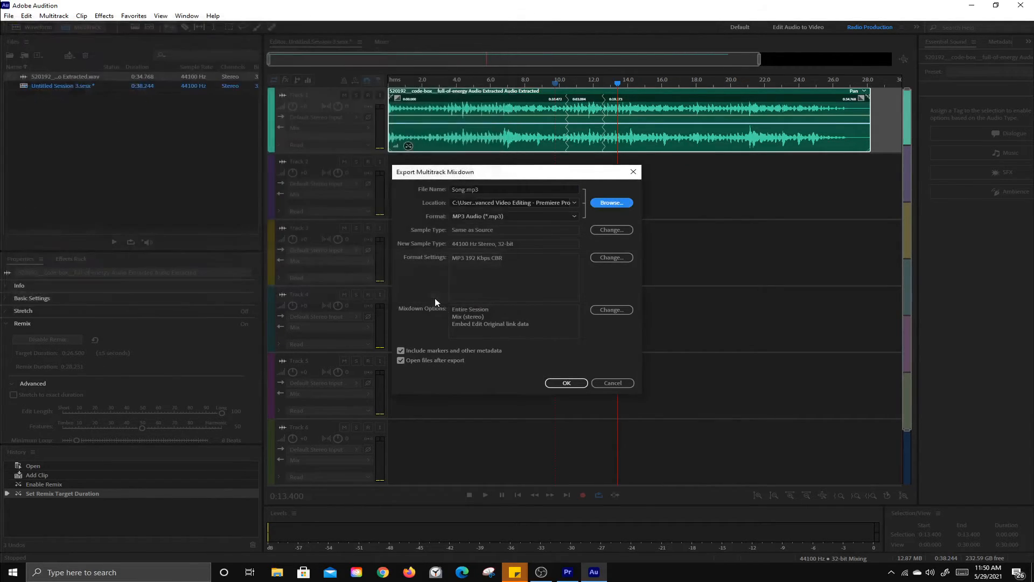
pyautogui.click(562, 382)
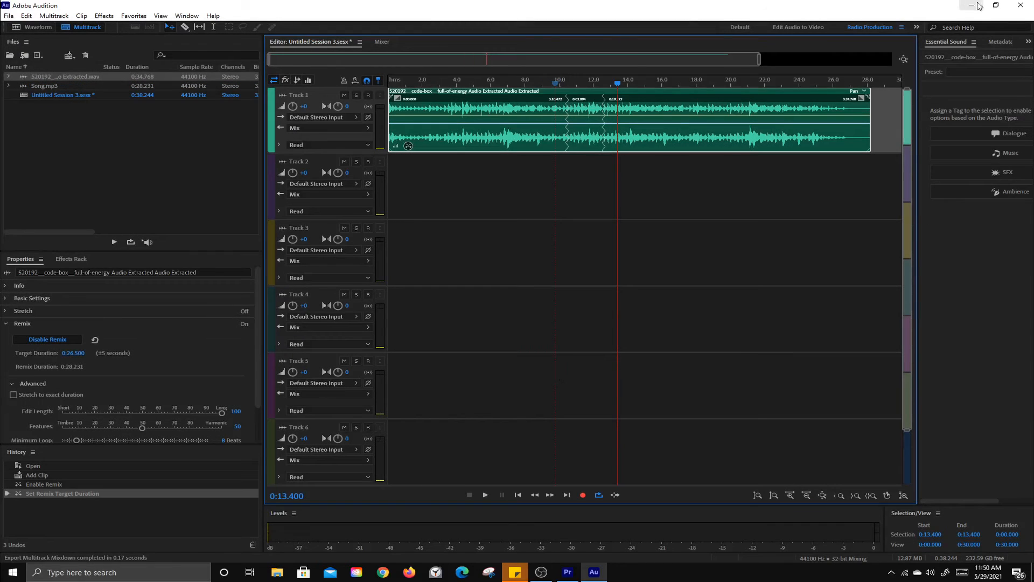
# Close Audition to return to Premiere Pro and import the Song file from the Advanced Video Editing - Premiere Pro folder
pyautogui.click(1020, 5)
pyautogui.click(533, 299)
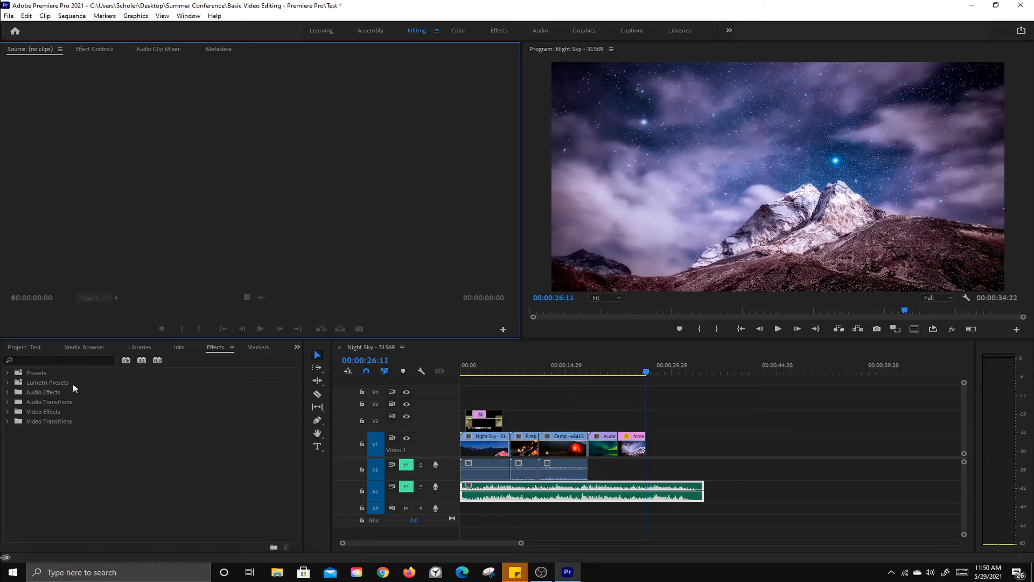
pyautogui.click(24, 348)
pyautogui.doubleClick(198, 508)
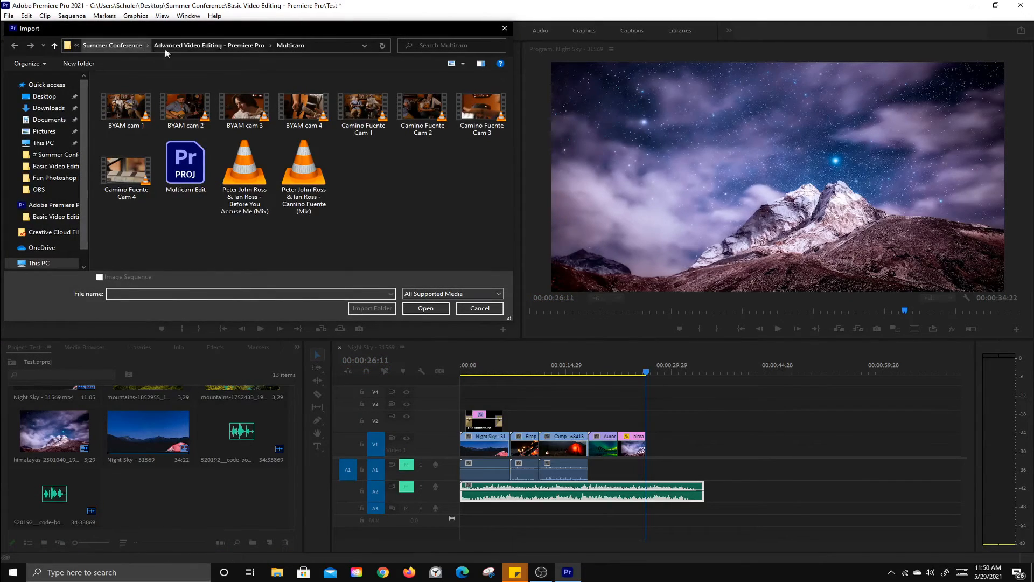
pyautogui.click(178, 45)
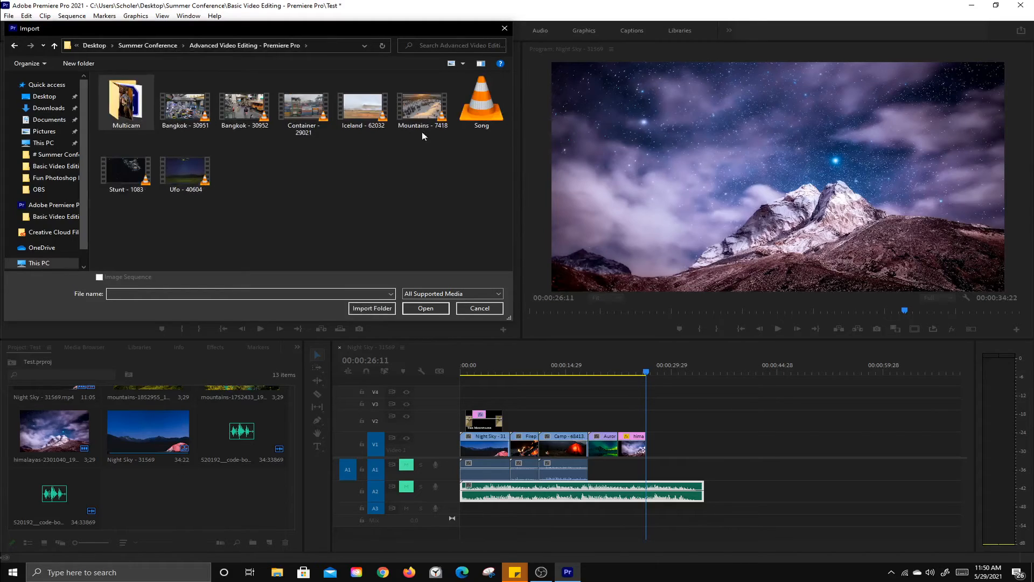
pyautogui.click(485, 107)
pyautogui.click(425, 308)
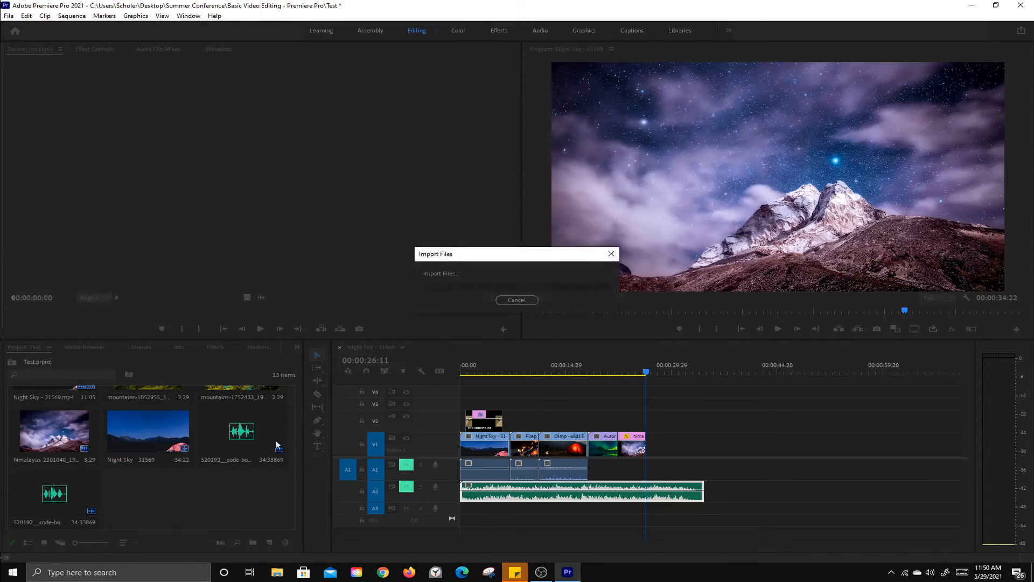
# Replace the music on audio track A2 with Song.mp3, starting at the sequence start, and move the playhead to 00:00:21:25
pyautogui.moveTo(145, 493); pyautogui.dragTo(395, 508)
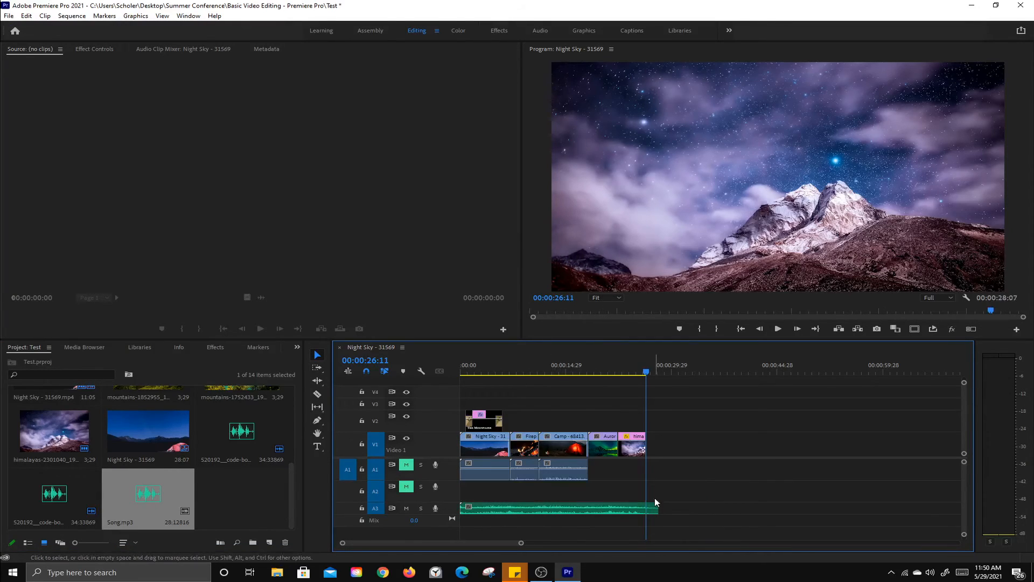
pyautogui.moveTo(619, 510); pyautogui.dragTo(616, 498)
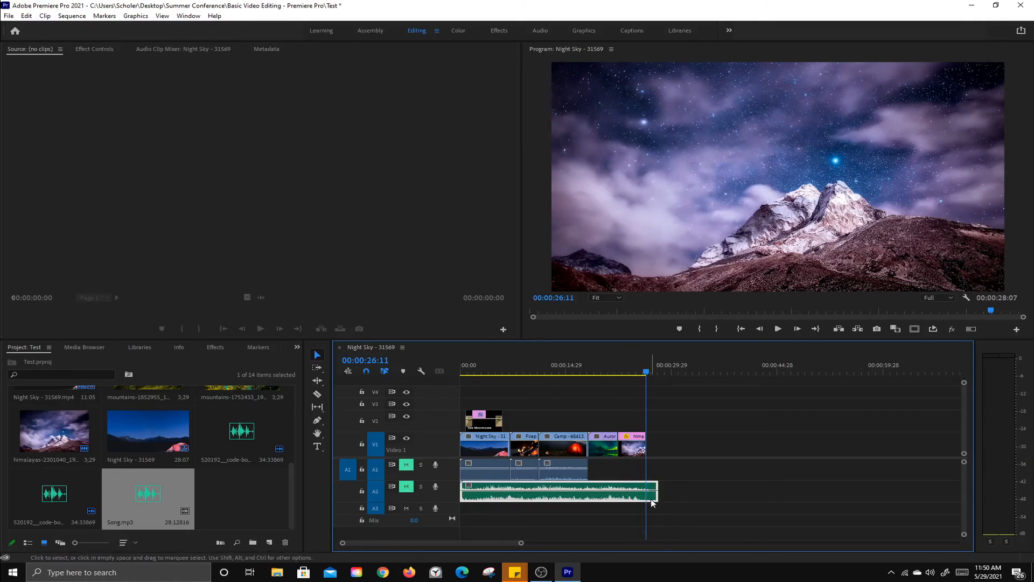
pyautogui.moveTo(647, 375); pyautogui.dragTo(612, 381)
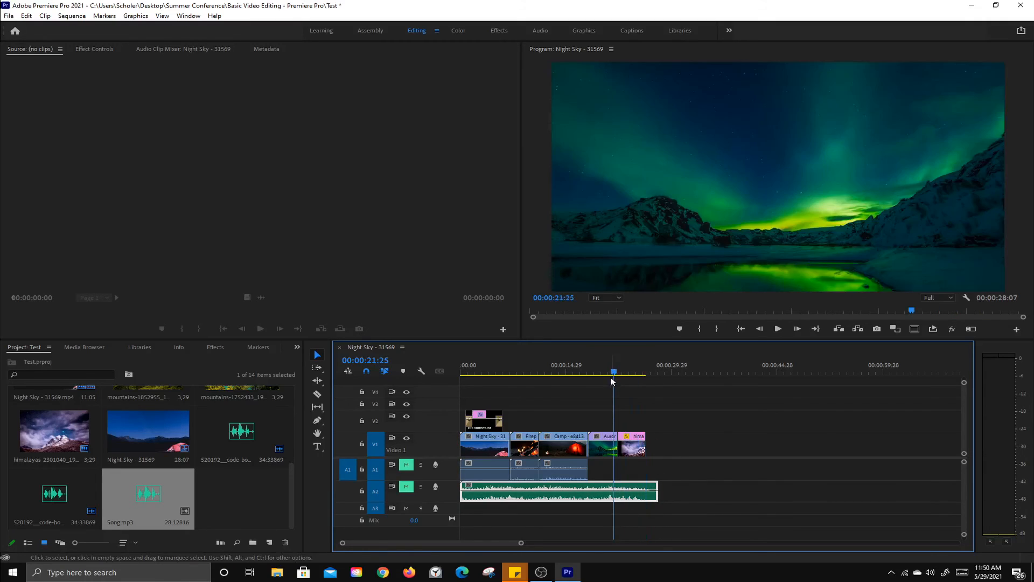